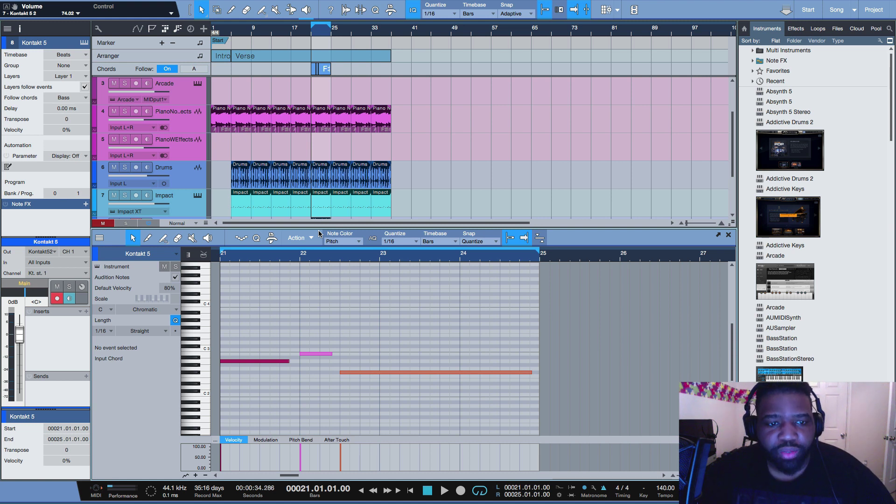
# Play the looped section from bar 21, solo the Kontakt 5 track, and listen to its bass line alone
pyautogui.press('space')
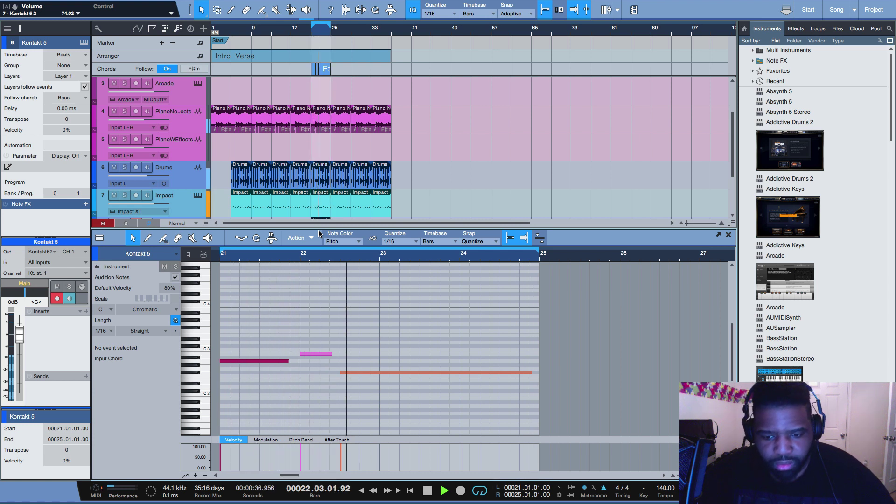
pyautogui.press('space')
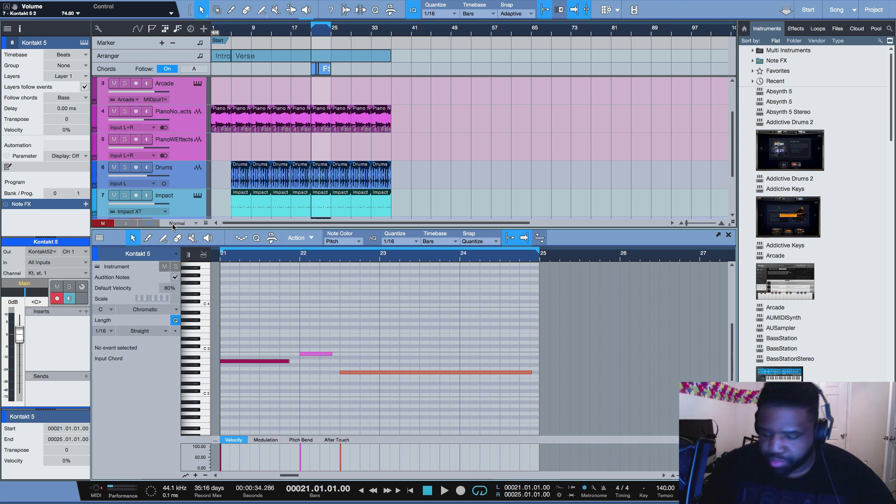
pyautogui.press('s')
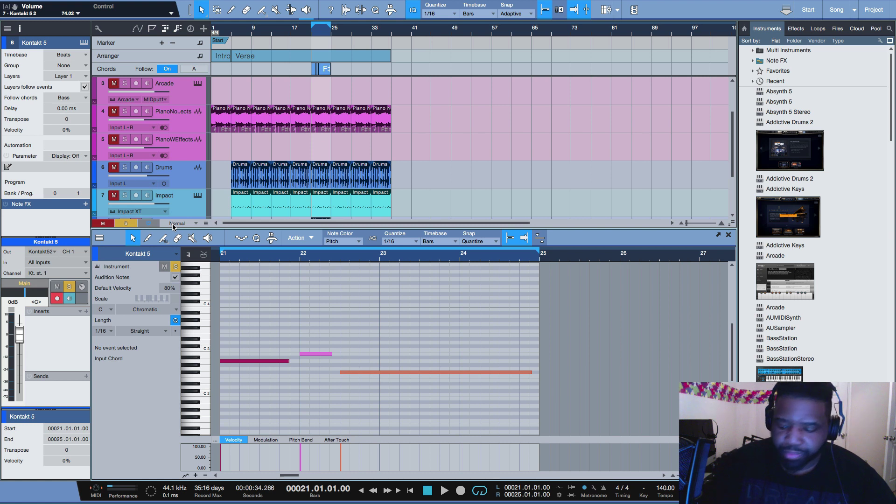
pyautogui.press('space')
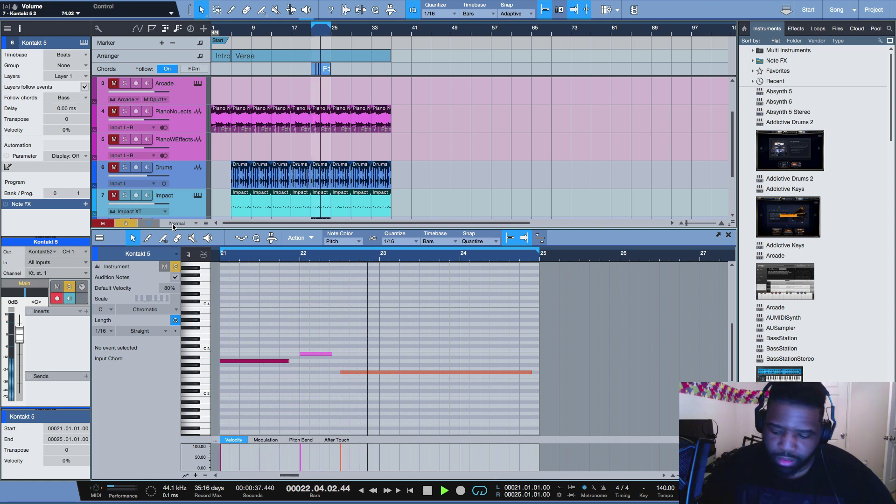
pyautogui.press('space')
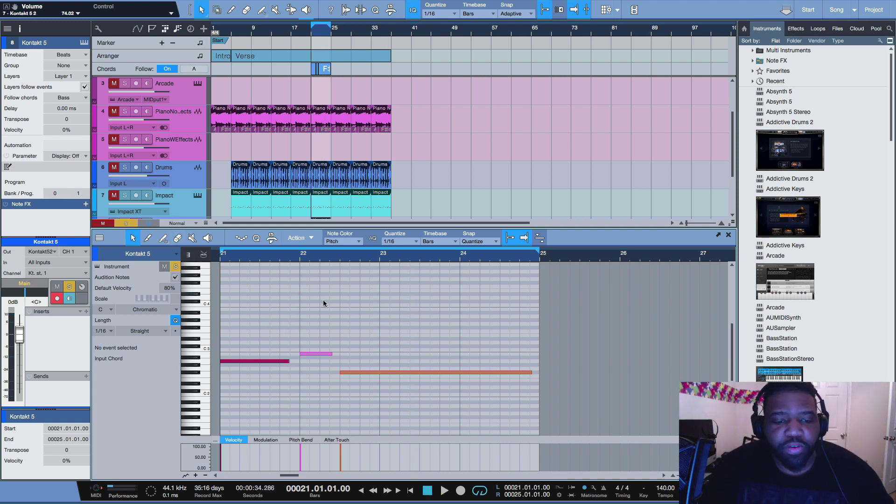
# Lengthen the B 2 note at bar 22 to end at 22.03.01.00, where the following note starts, and play it back
pyautogui.moveTo(331, 353); pyautogui.dragTo(333, 368)
pyautogui.press('space')
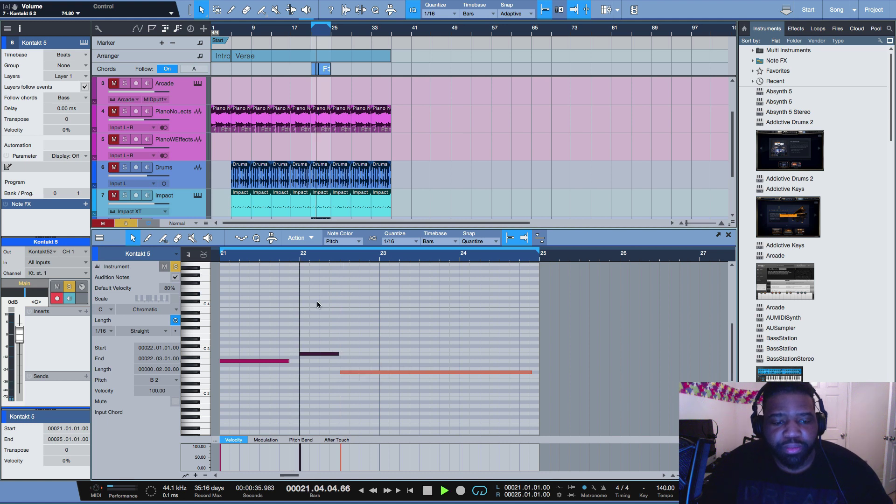
pyautogui.press('space')
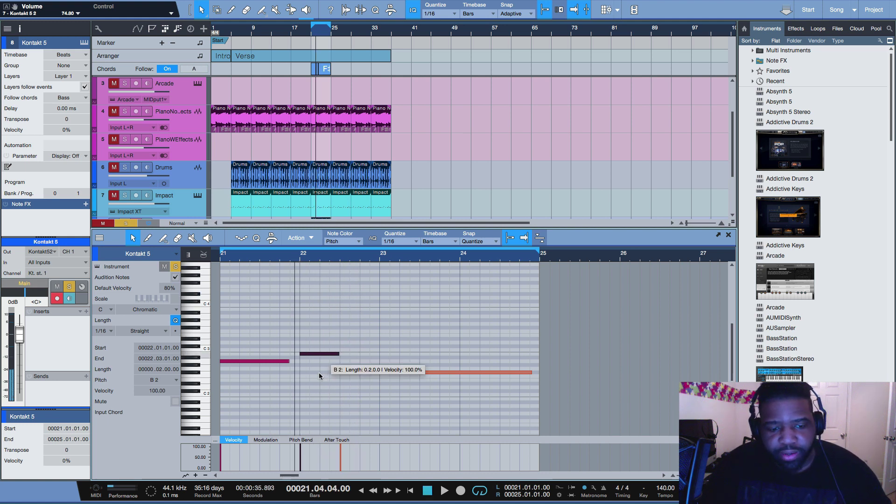
# Place the playhead at bar 22 on the B 2 note's start and show the Pitch Bend lane
pyautogui.click(299, 257)
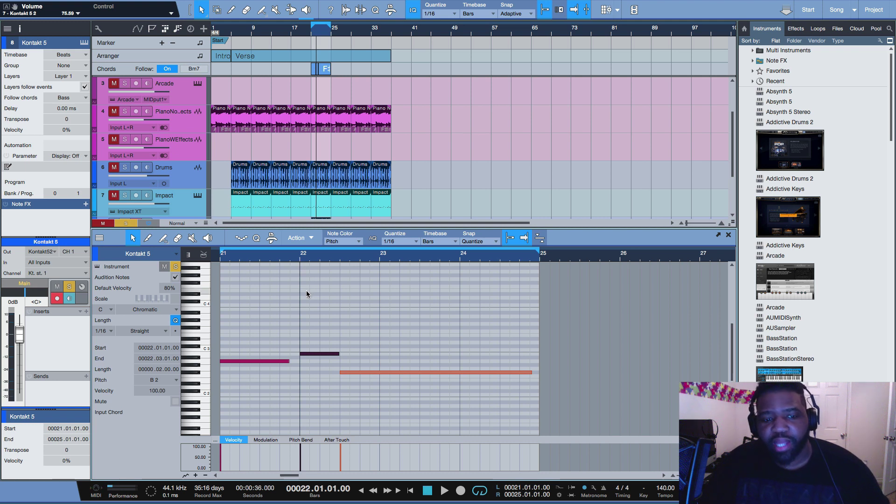
pyautogui.click(304, 440)
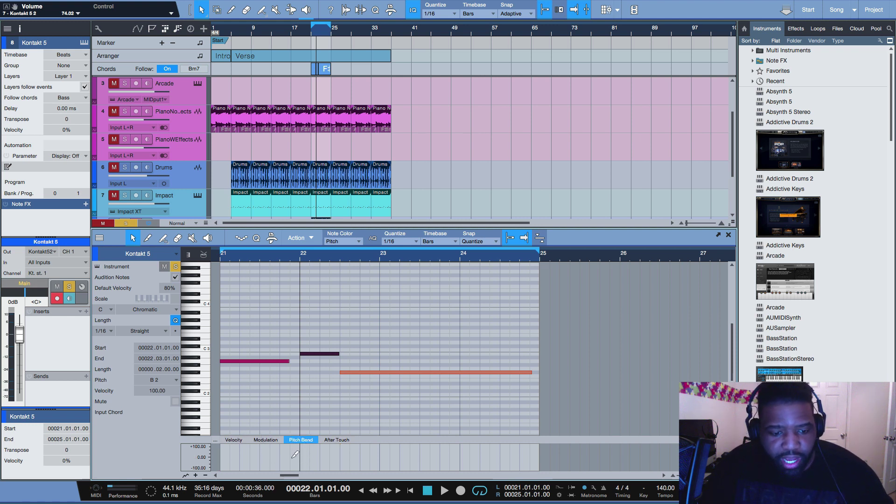
pyautogui.press('4')
pyautogui.press('3')
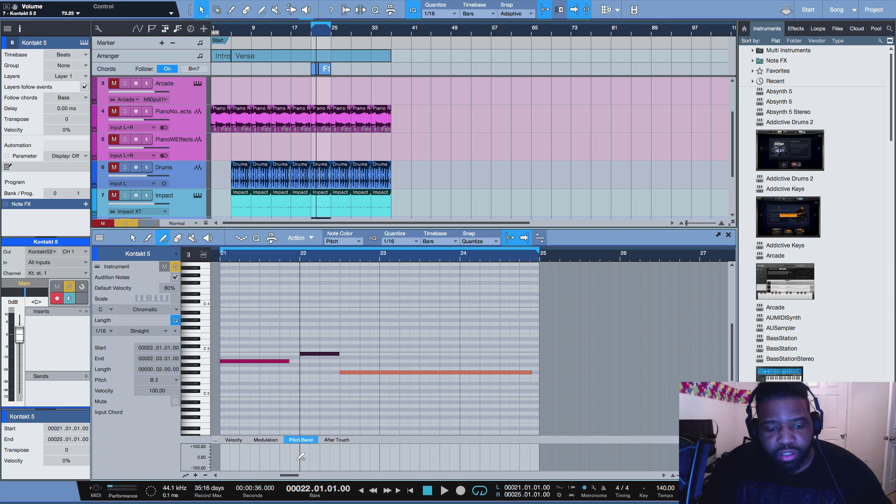
pyautogui.press('1')
pyautogui.press('2')
pyautogui.press('3')
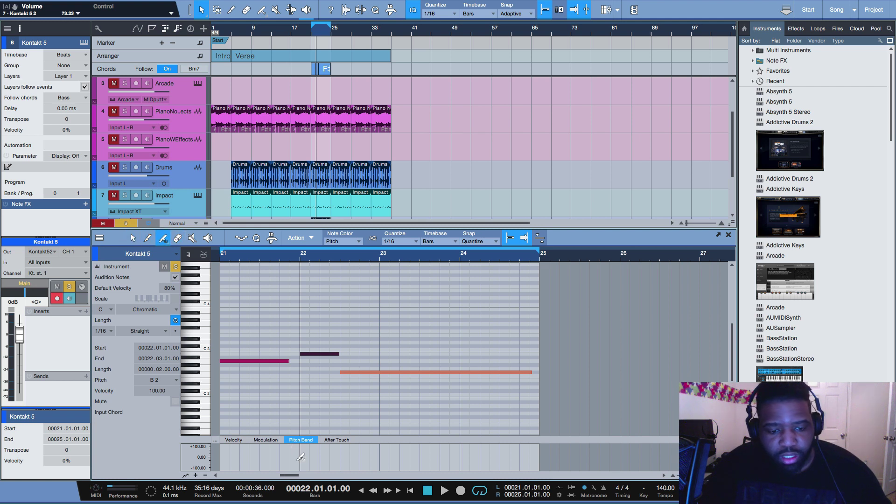
pyautogui.press('4')
pyautogui.press('5')
pyautogui.press('6')
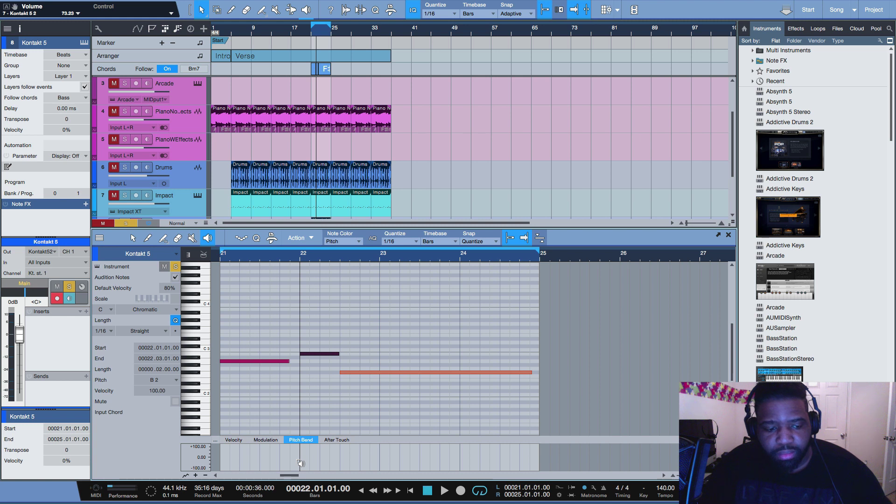
pyautogui.press('1')
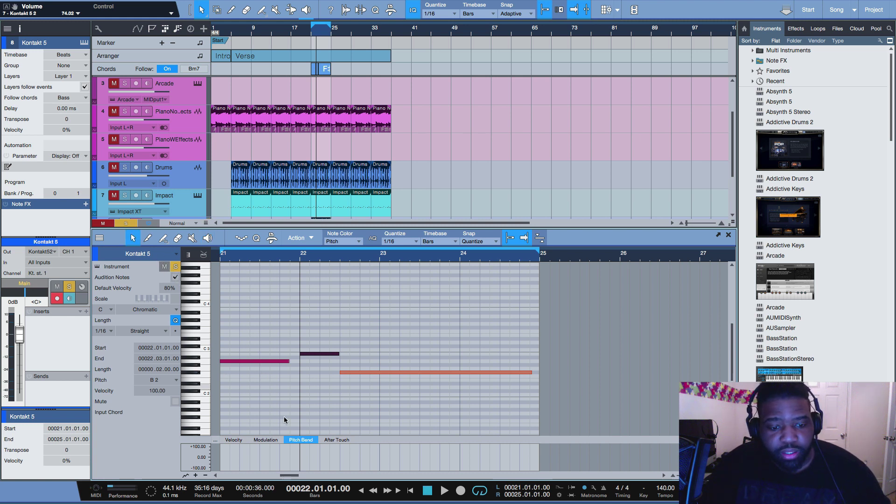
# Create a flat pitch bend envelope at 0 for the bass part with the Paint tool, then return to the Arrow tool
pyautogui.click(299, 461)
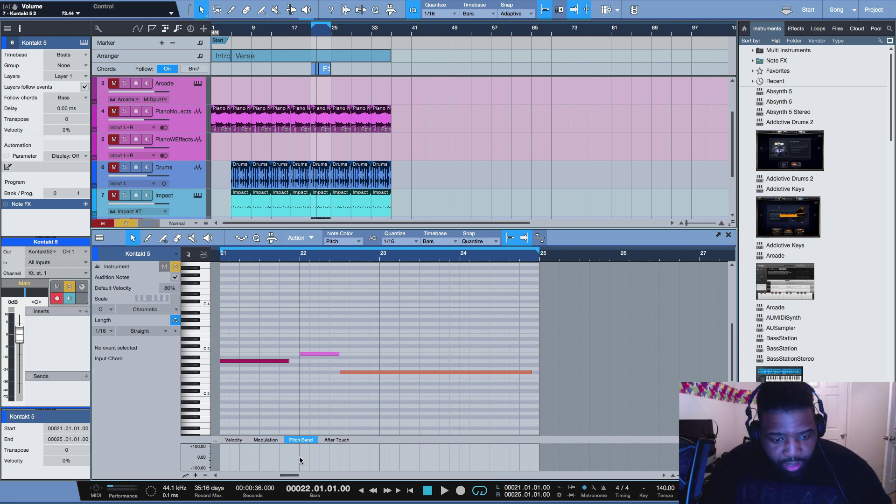
pyautogui.press('5')
pyautogui.click(304, 458)
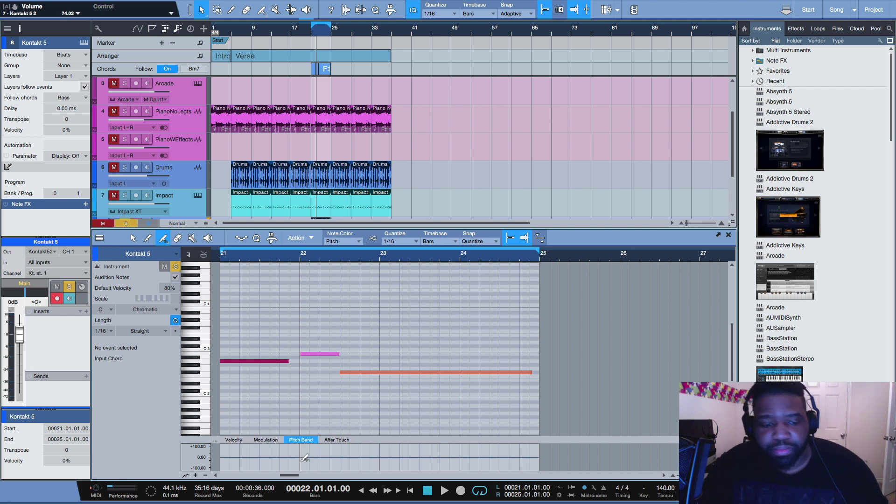
pyautogui.press('1')
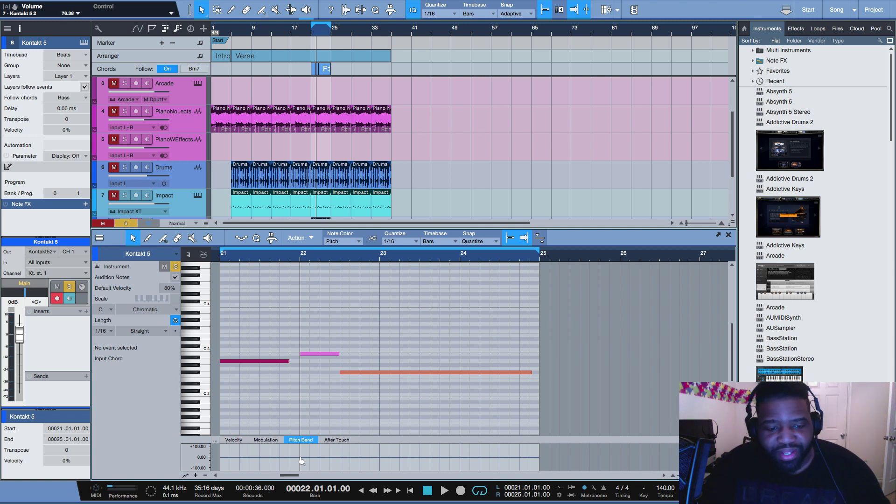
# Add pitch bend points at the B 2 note's start, its end and 22.02.04.00, and lower the 22.02.04.00 point to -100
pyautogui.click(300, 457)
pyautogui.click(339, 457)
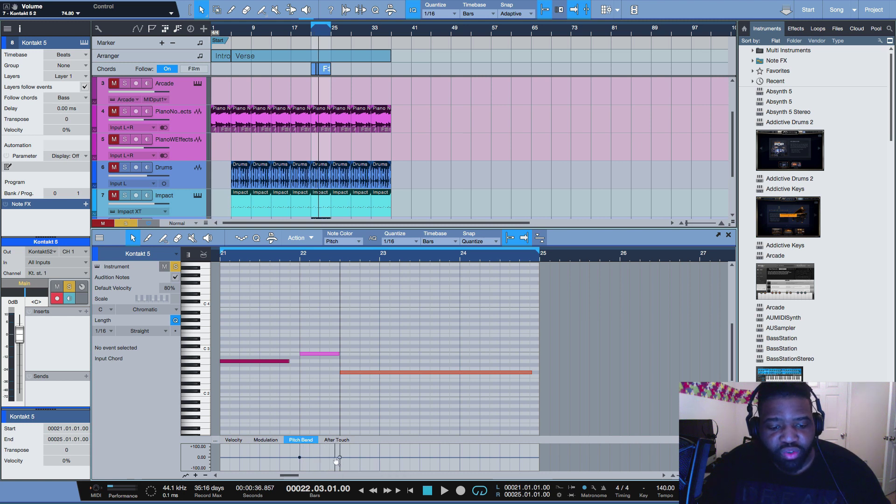
pyautogui.click(335, 459)
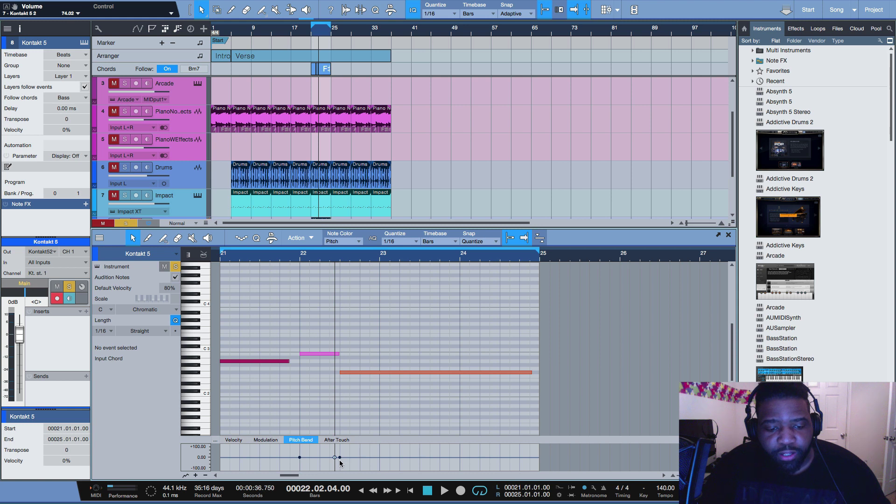
pyautogui.moveTo(335, 460)
pyautogui.moveTo(335, 461); pyautogui.dragTo(336, 474)
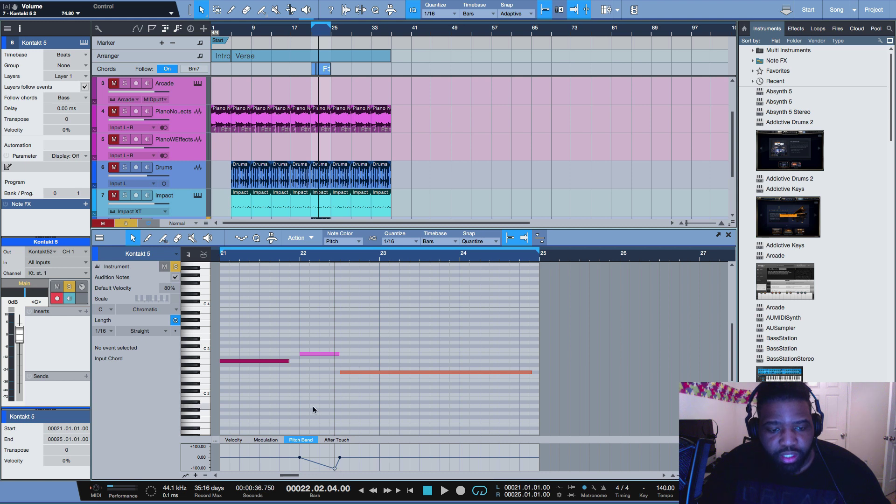
# Play the bass line with its pitch bend from 21.04.03.00 and again from bar 21
pyautogui.click(288, 254)
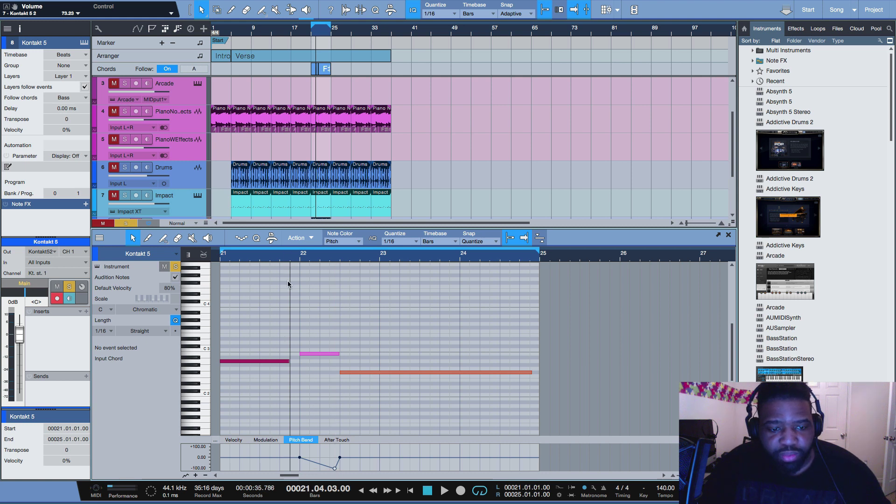
pyautogui.press('space')
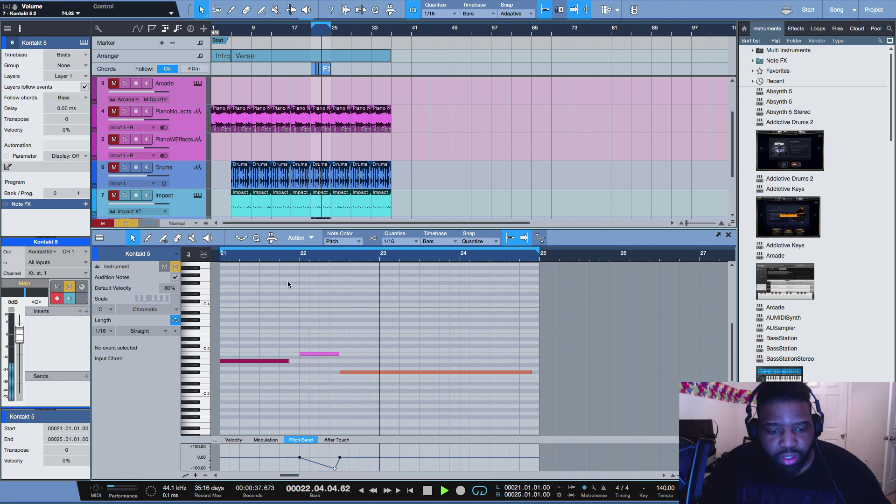
pyautogui.press('space')
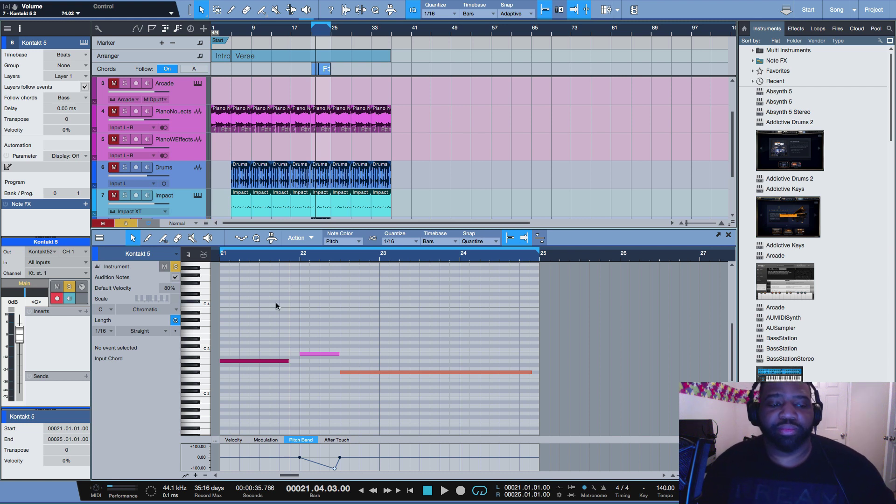
pyautogui.click(220, 259)
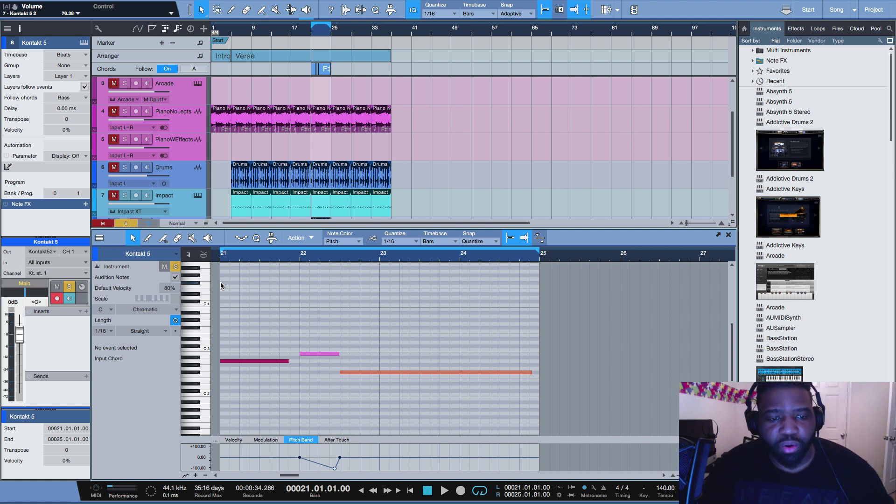
pyautogui.press('space')
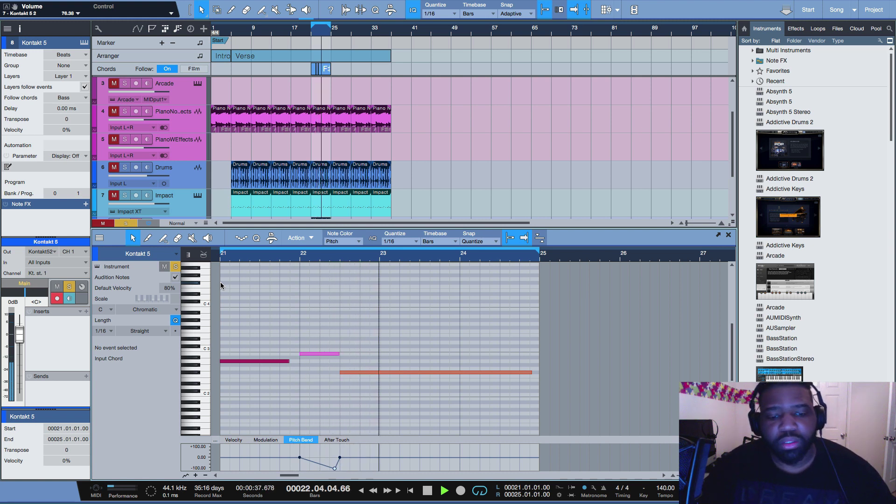
pyautogui.press('space')
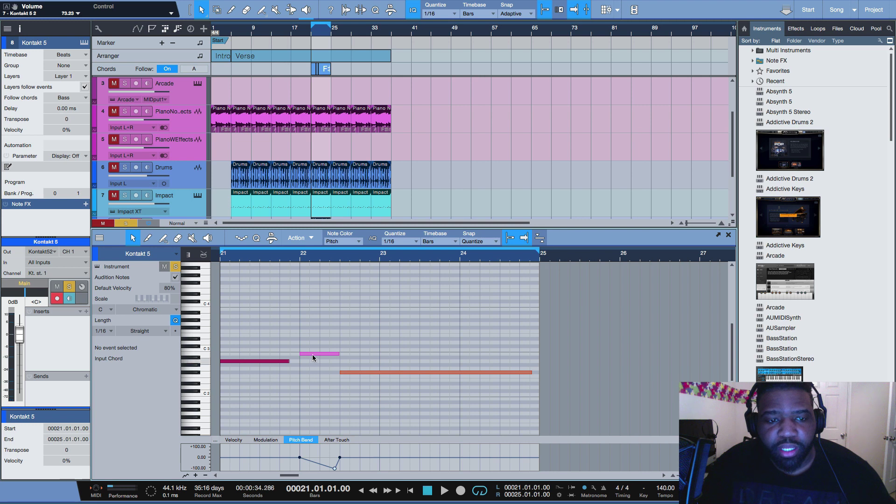
# Bounce the Kontakt 5 event at bars 21 to 25 to a new audio track
pyautogui.scroll(-3, 413, 201)
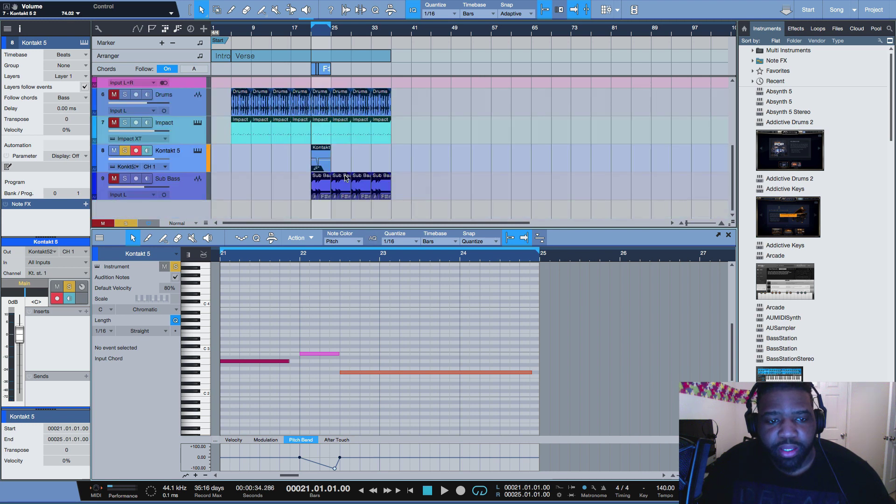
pyautogui.scroll(2, 329, 168)
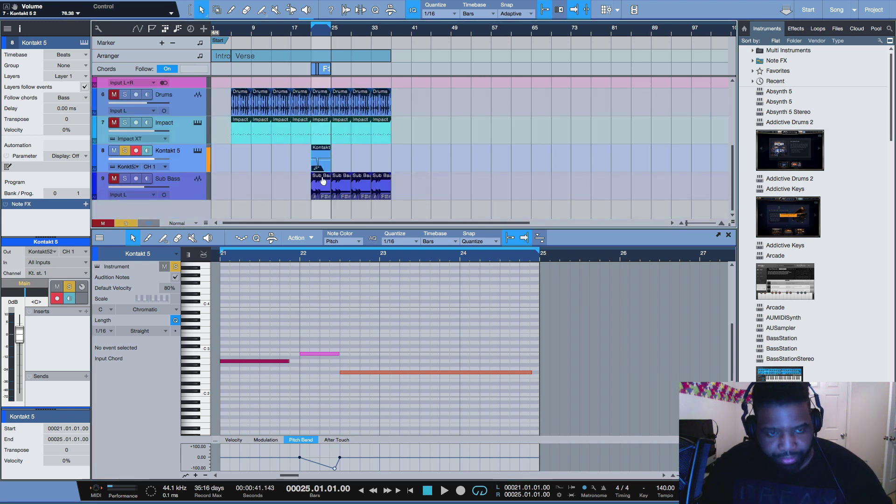
pyautogui.scroll(1, 321, 181)
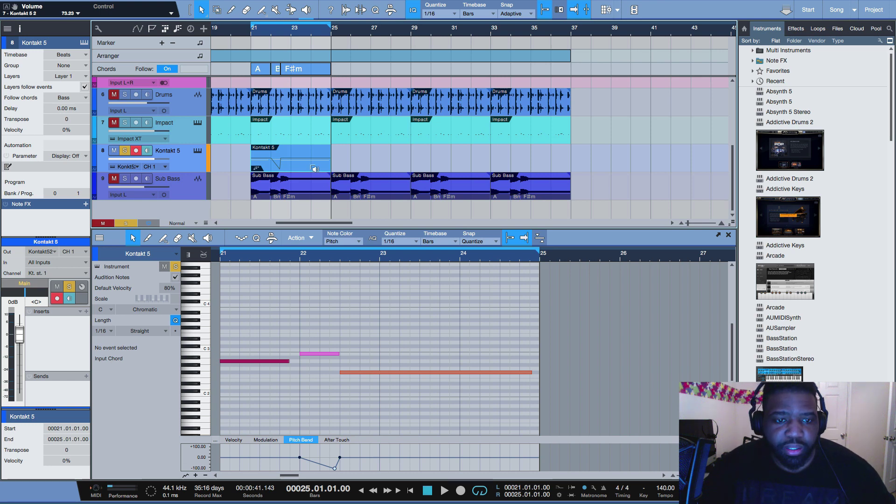
pyautogui.press('super+b')
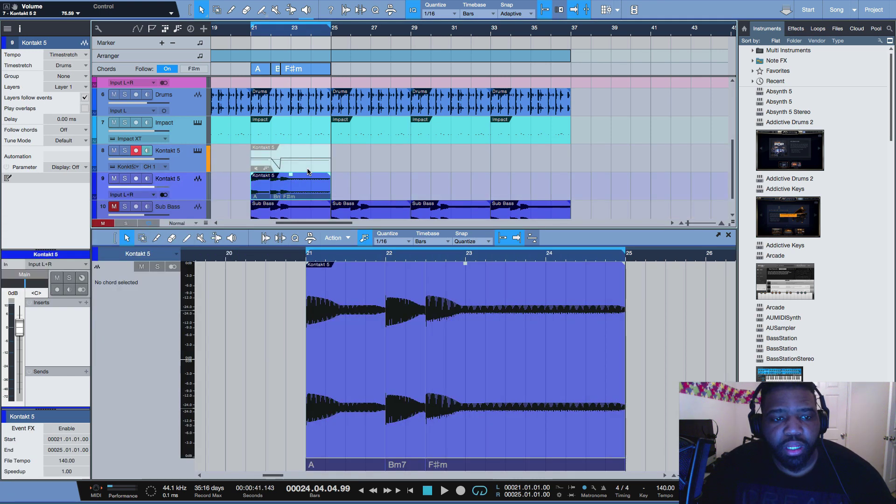
# Switch the bounced audio track's input to mono Input L and rename the track as Sub Bass
pyautogui.click(164, 195)
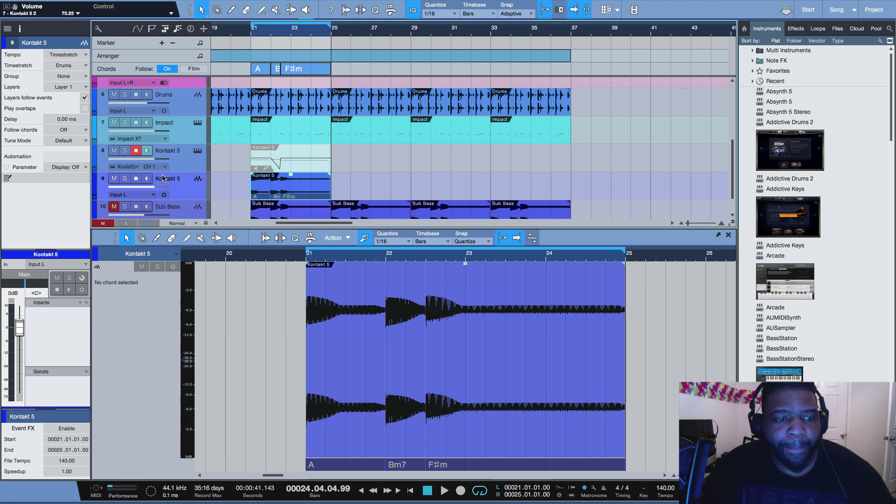
pyautogui.doubleClick(163, 178)
pyautogui.write('S')
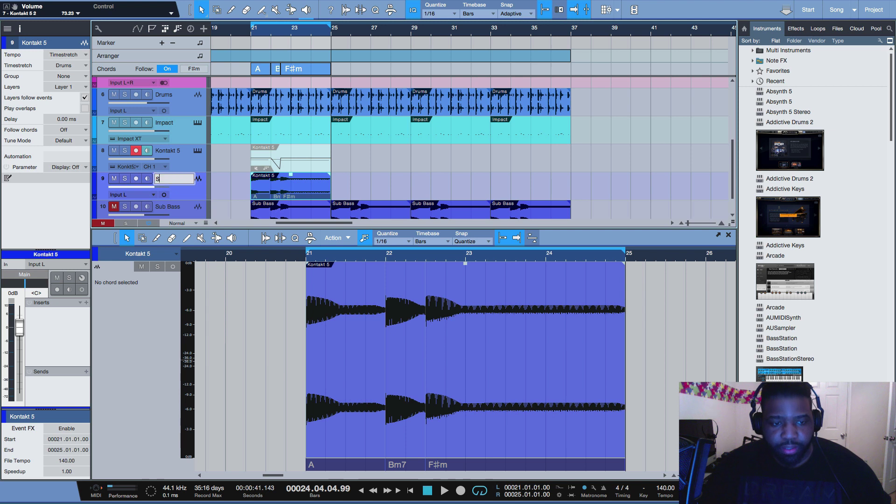
pyautogui.write('ub Bass')
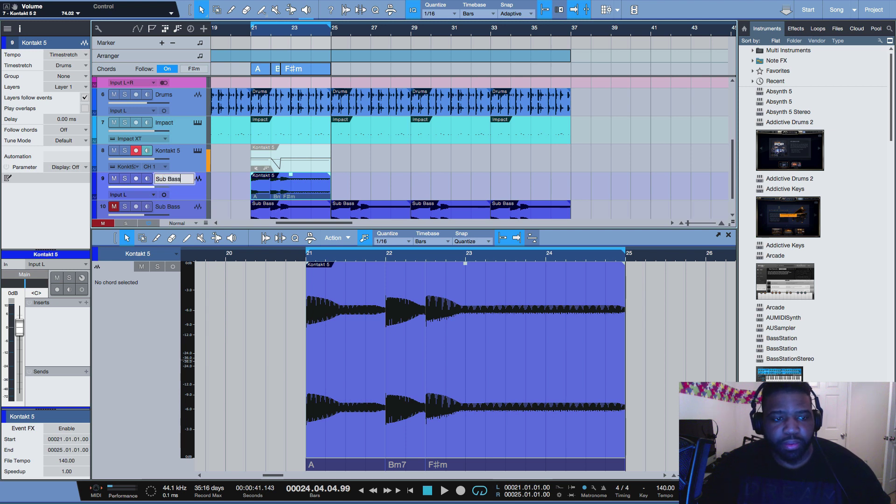
pyautogui.press('Return')
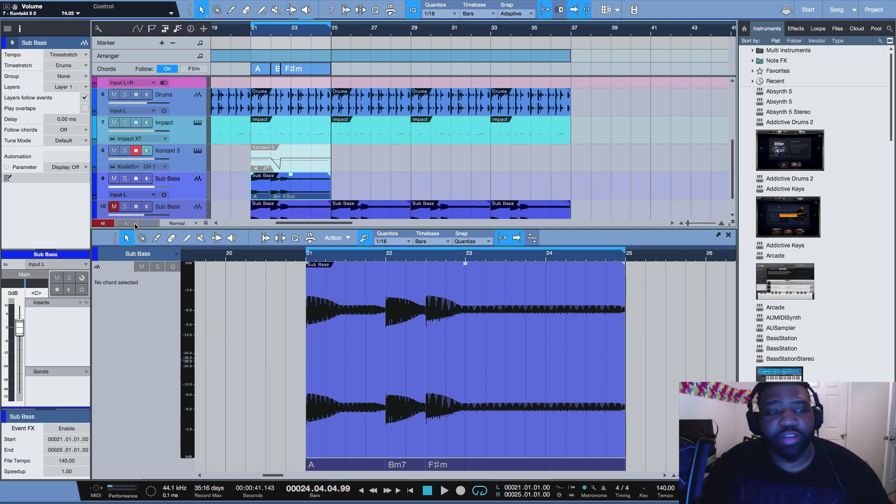
# Play back the bounced Sub Bass audio together with the other unmuted tracks
pyautogui.press('space')
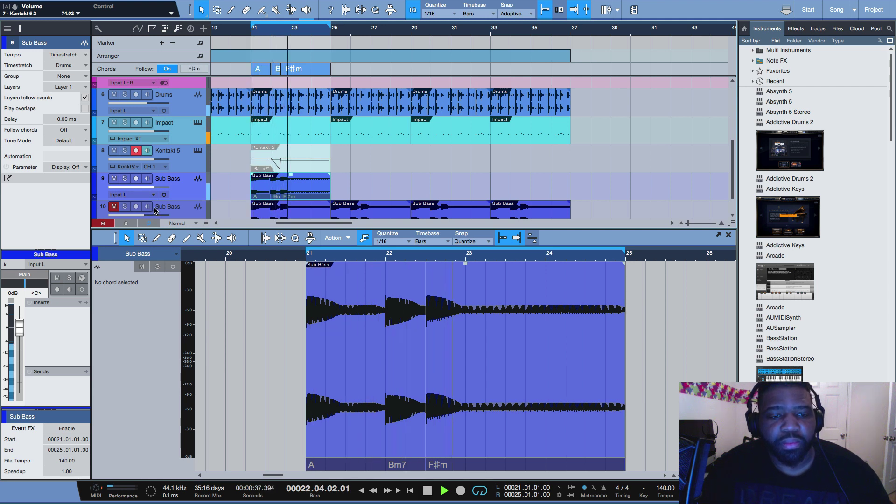
pyautogui.press('space')
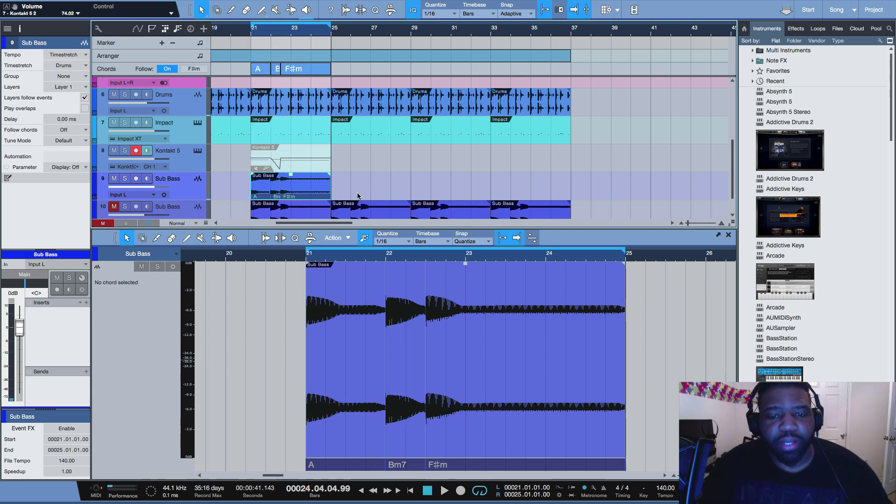
# Undo the bounce of the Kontakt 5 event and its follow-up track changes, and extend the last F#2 note to end at bar 25
pyautogui.click(292, 161)
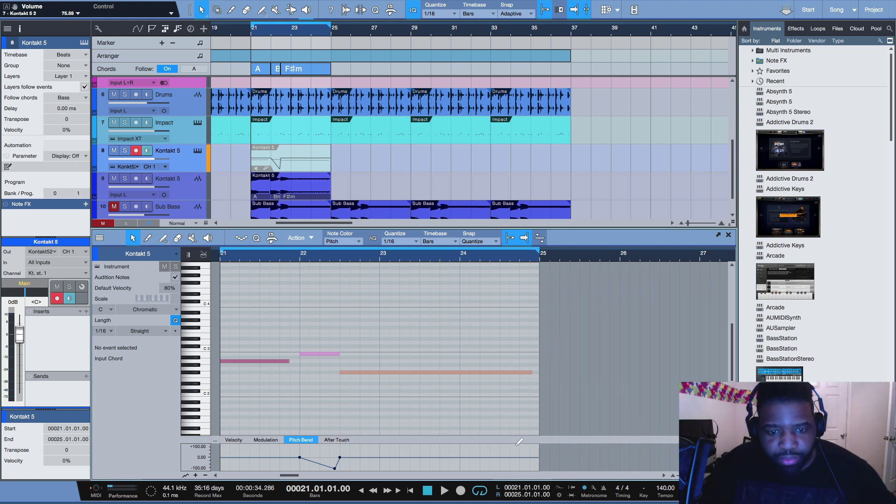
pyautogui.hotkey('ctrl', 'z')
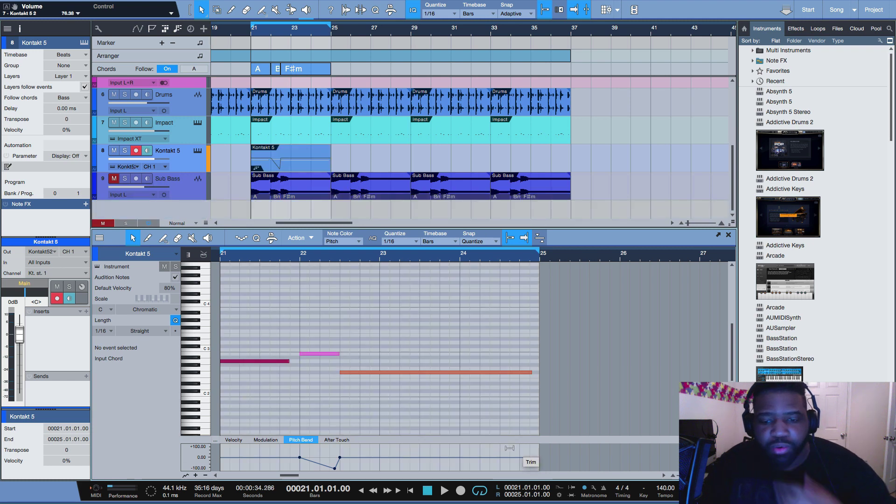
pyautogui.moveTo(531, 372); pyautogui.dragTo(540, 373)
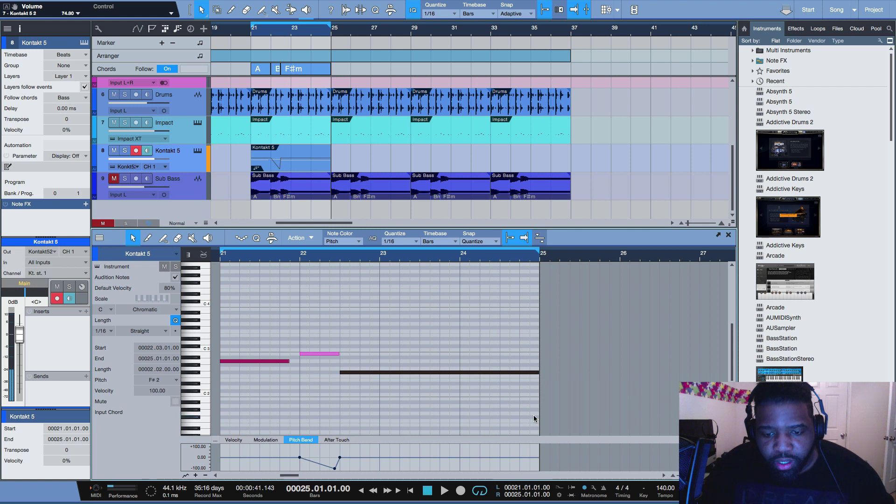
# Add pitch bend points at 24.04.01.00 and 25.01.01.00, and raise the end point to the top of the range for an upward slide
pyautogui.click(520, 462)
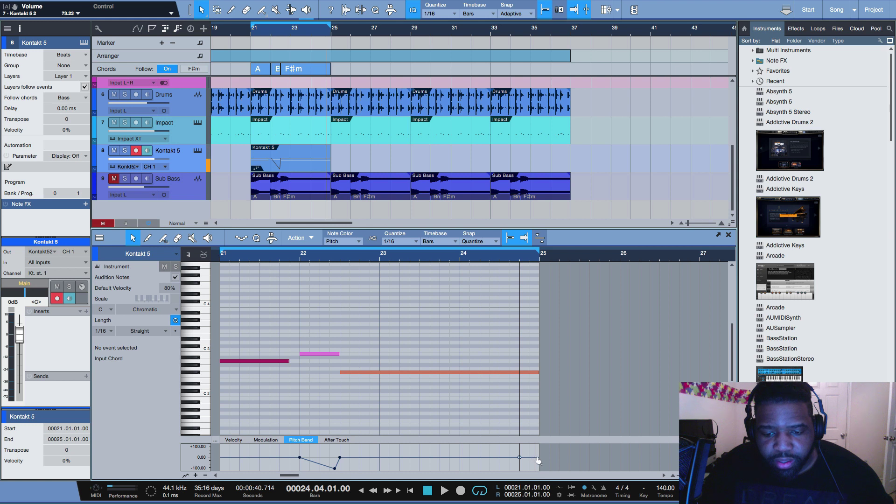
pyautogui.click(538, 461)
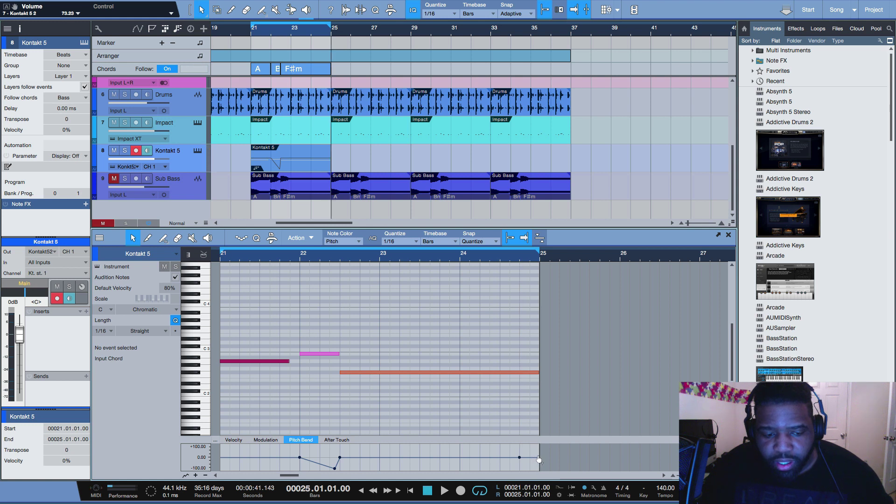
pyautogui.moveTo(538, 460); pyautogui.dragTo(538, 446)
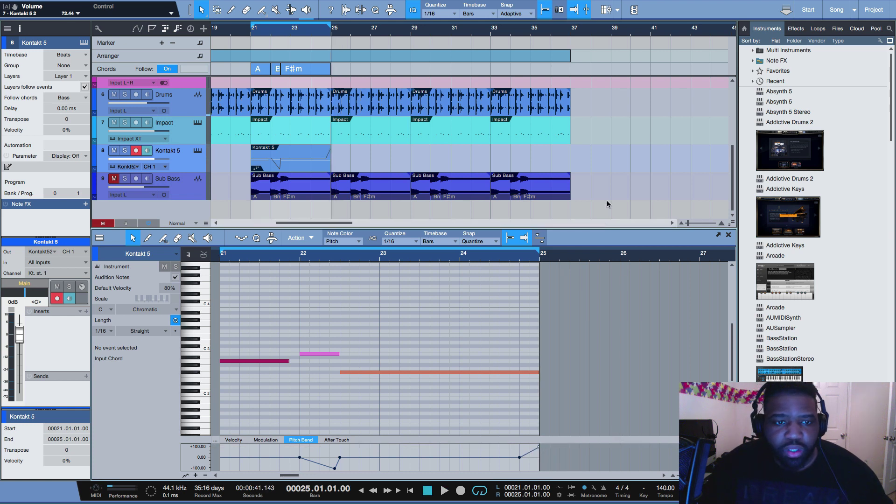
# Play the Kontakt 5 bass line with the other tracks from bar 21
pyautogui.click(251, 39)
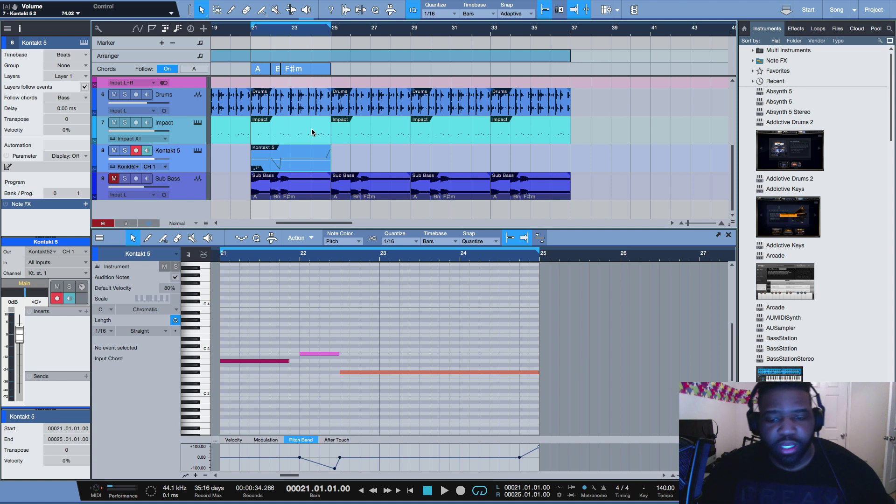
pyautogui.press('space')
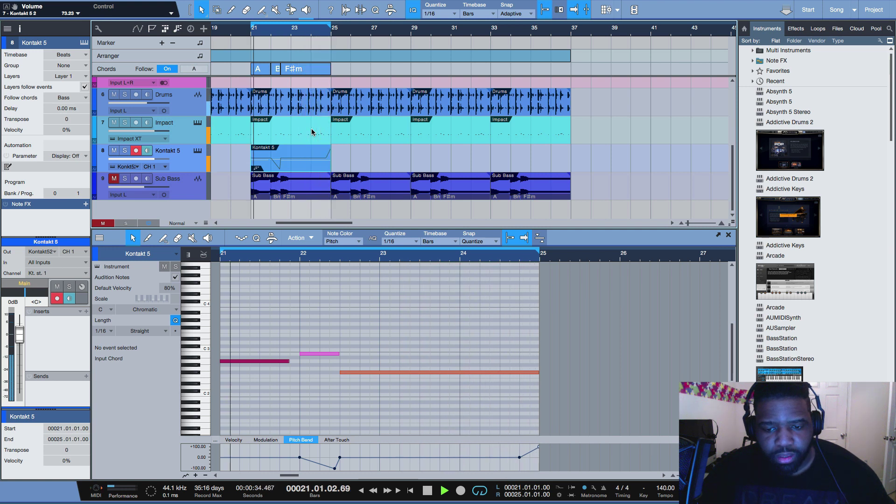
pyautogui.press('space')
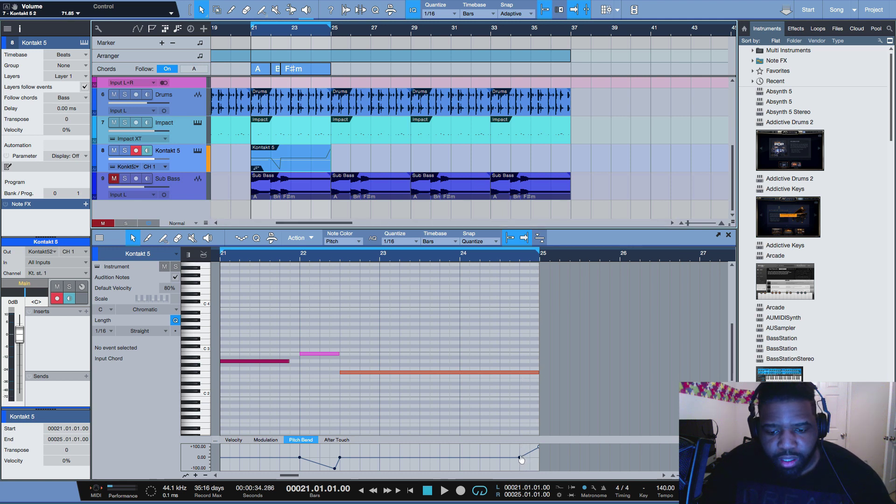
# Select the pitch bend point at 24.04.01.00, solo the Kontakt 5 track and play back its bass line
pyautogui.moveTo(521, 458)
pyautogui.mouseDown()
pyautogui.moveTo(501, 459)
pyautogui.moveTo(519, 459)
pyautogui.mouseUp()
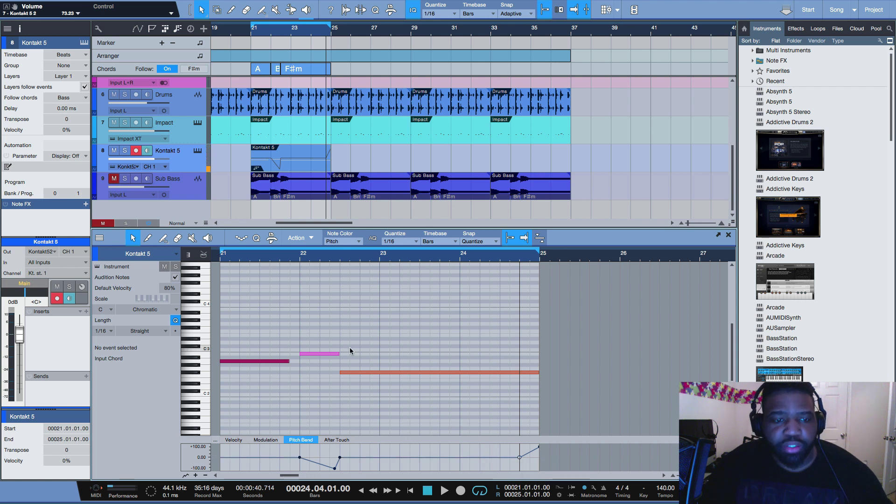
pyautogui.click(124, 151)
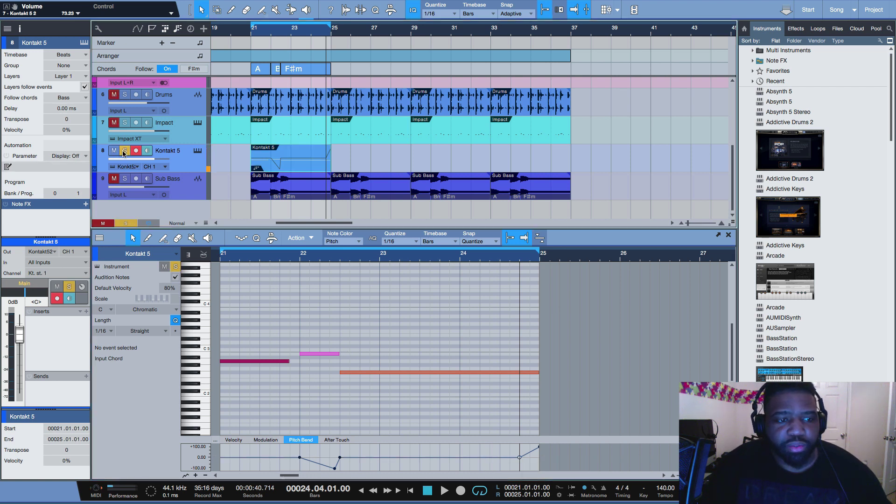
pyautogui.press('space')
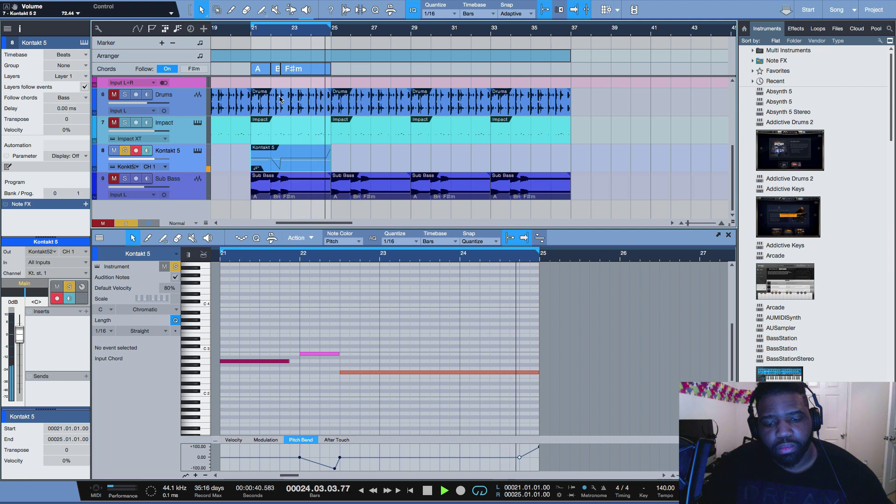
pyautogui.press('space')
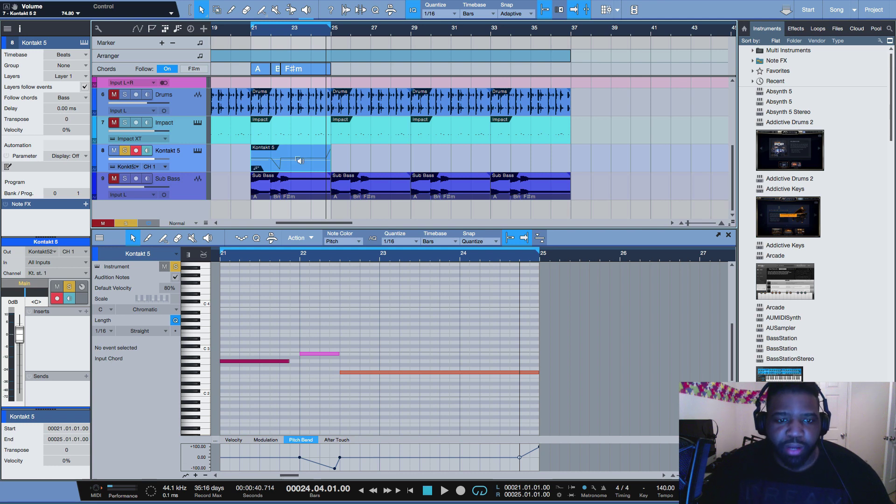
# Bounce the Kontakt 5 event at bars 21 to 25 to a new audio track and set that track's input to mono Input L
pyautogui.press('super+b')
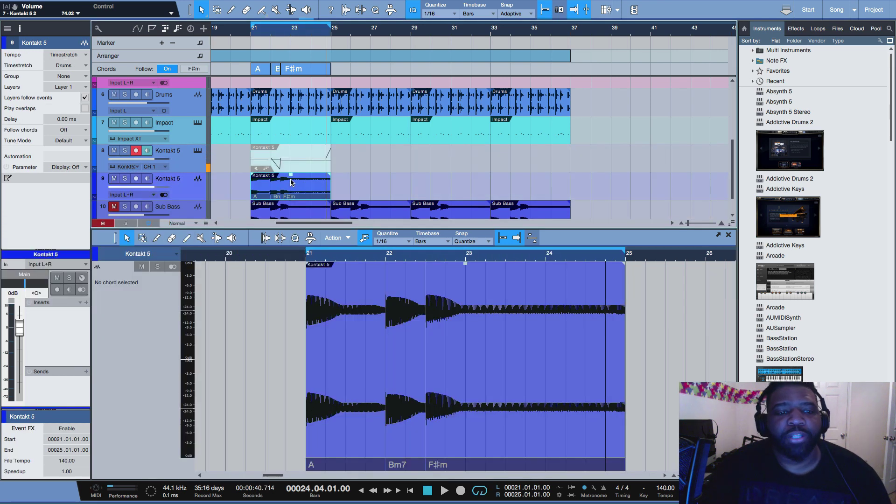
pyautogui.click(164, 194)
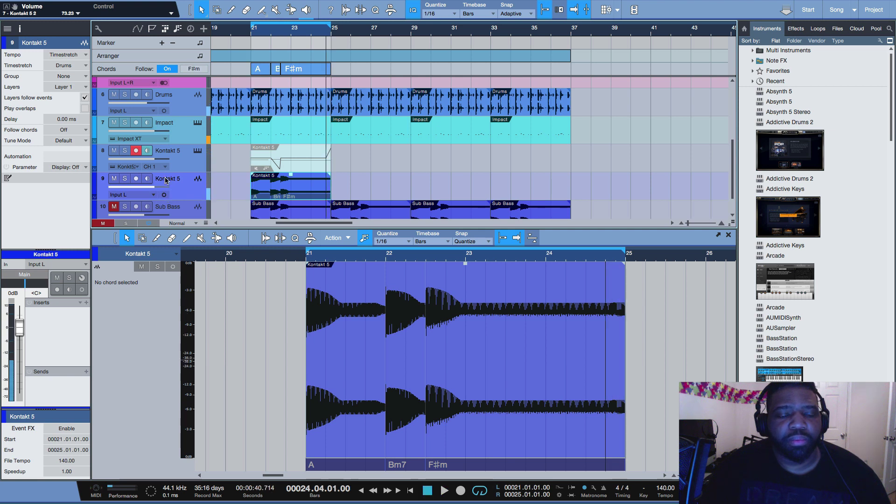
# Play back the bounced bass audio with its upward end slide together with the other unmuted tracks
pyautogui.press('space')
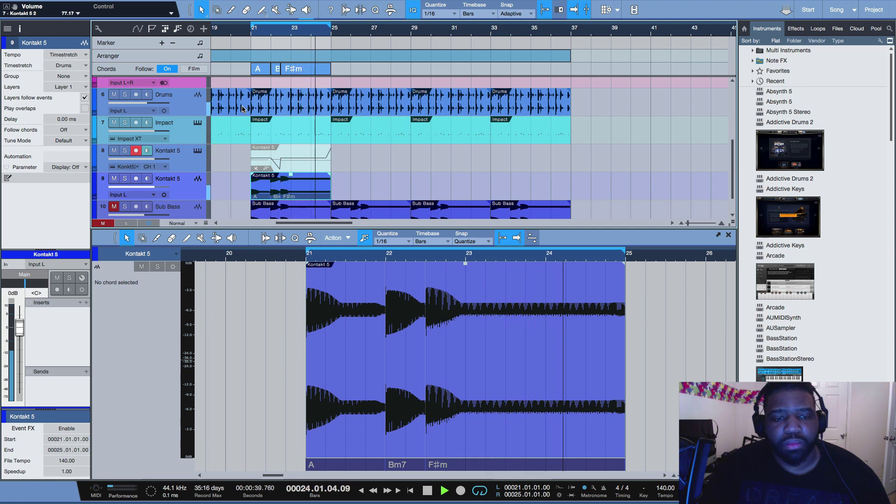
pyautogui.press('space')
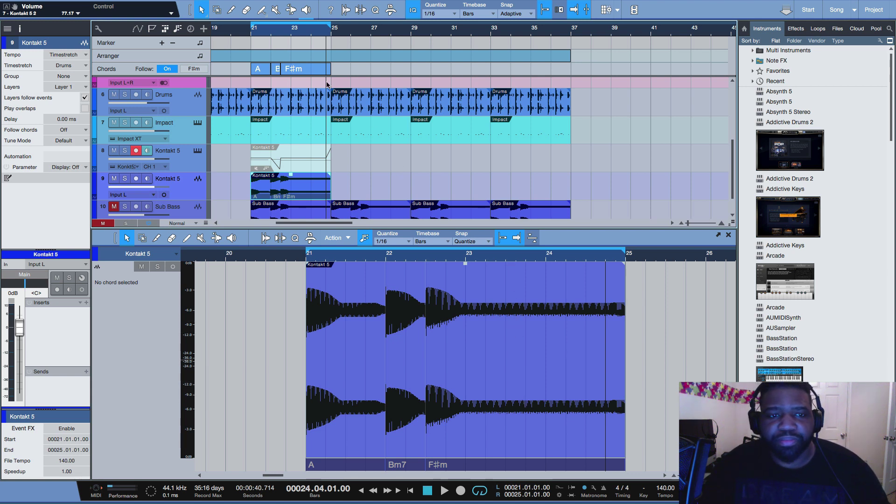
pyautogui.press('space')
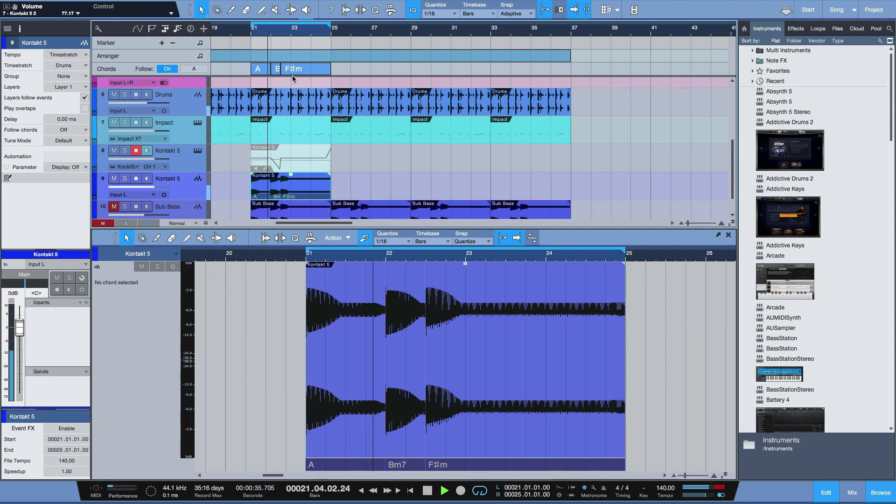